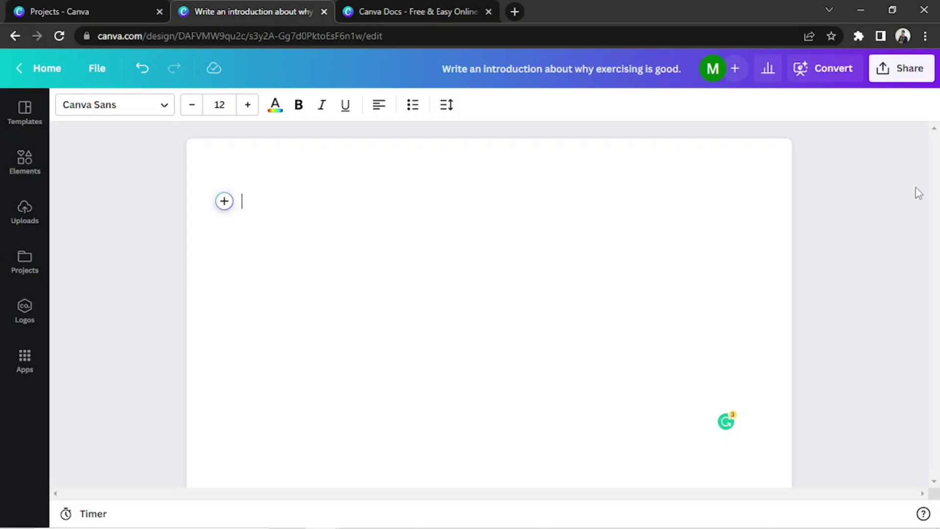
# Add blank lines and type 'Text here!' sample lines at the top of the page
pyautogui.press('Return')
pyautogui.press('Return')
pyautogui.press('Return')
pyautogui.press('Return')
pyautogui.press('Return')
pyautogui.press('Return')
pyautogui.press('Return')
pyautogui.press('Return')
pyautogui.press('Return')
pyautogui.press('Return')
pyautogui.press('Return')
pyautogui.press('Return')
pyautogui.press('Return')
pyautogui.press('Return')
pyautogui.press('Return')
pyautogui.press('Return')
pyautogui.press('Return')
pyautogui.press('Return')
pyautogui.press('Return')
pyautogui.press('Return')
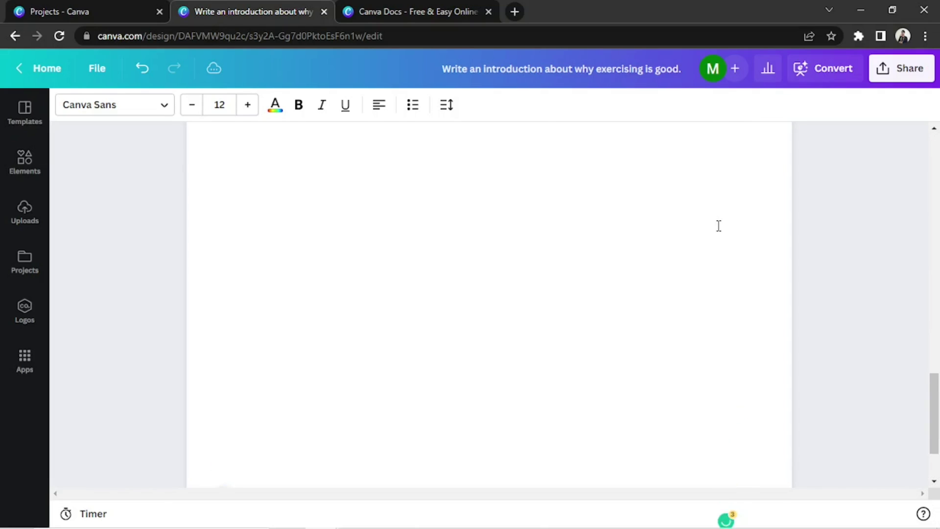
pyautogui.moveTo(933, 448); pyautogui.dragTo(931, 333)
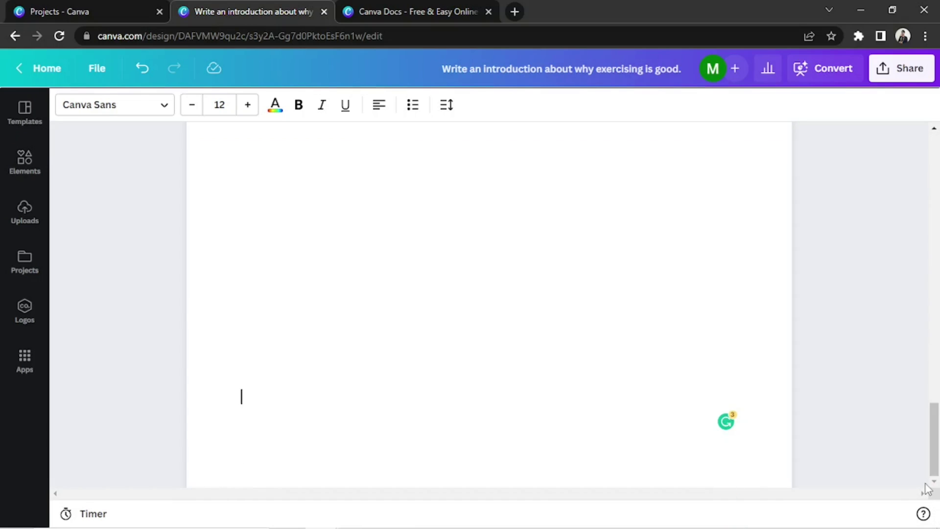
pyautogui.moveTo(933, 432); pyautogui.dragTo(938, 169)
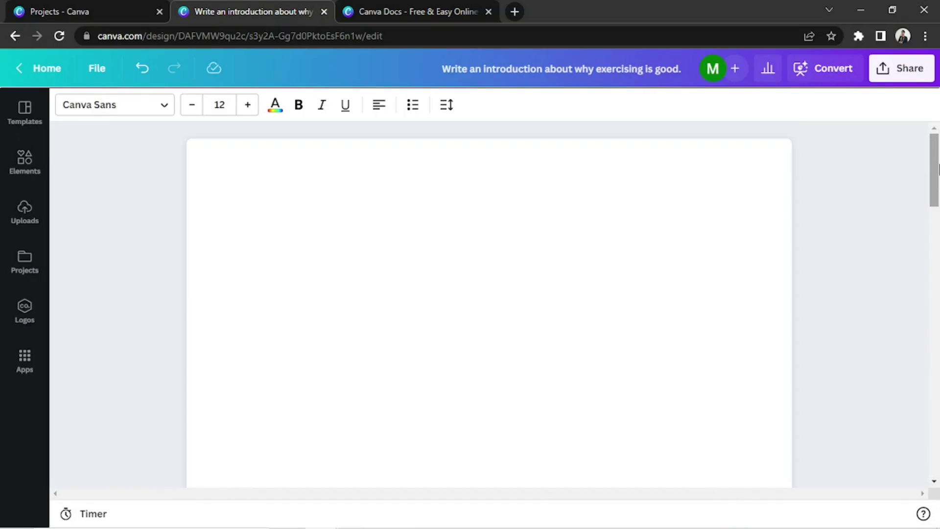
pyautogui.click(543, 231)
pyautogui.write('Text here!')
pyautogui.press('Return')
pyautogui.write('Text here!')
pyautogui.click(242, 203)
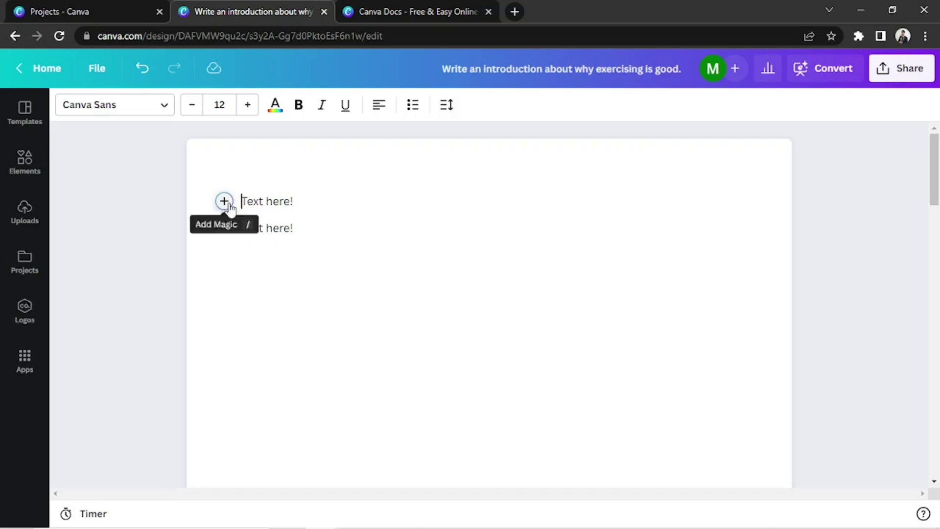
pyautogui.write('texh')
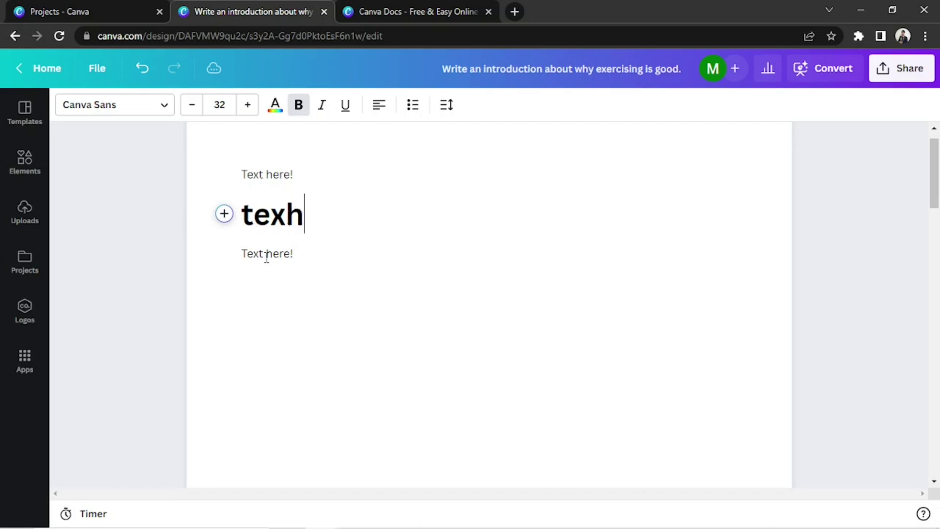
pyautogui.press('BackSpace')
pyautogui.write('t here!')
# Try moving the 'Text here!' lines, then select and delete all the sample text
pyautogui.tripleClick(267, 255)
pyautogui.moveTo(267, 255); pyautogui.dragTo(472, 198)
pyautogui.moveTo(285, 259); pyautogui.dragTo(587, 395)
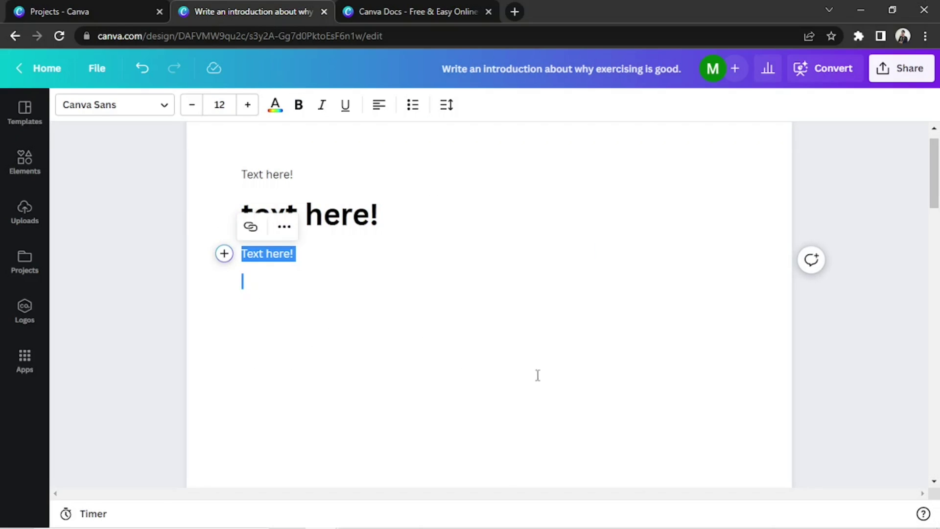
pyautogui.moveTo(282, 260); pyautogui.dragTo(516, 220)
pyautogui.click(388, 215)
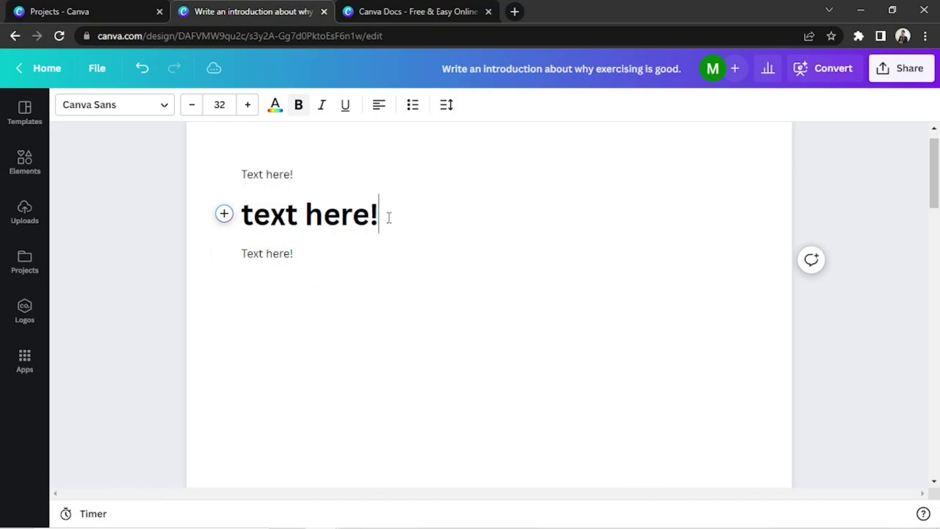
pyautogui.moveTo(388, 216); pyautogui.dragTo(202, 216)
pyautogui.moveTo(308, 216); pyautogui.dragTo(275, 454)
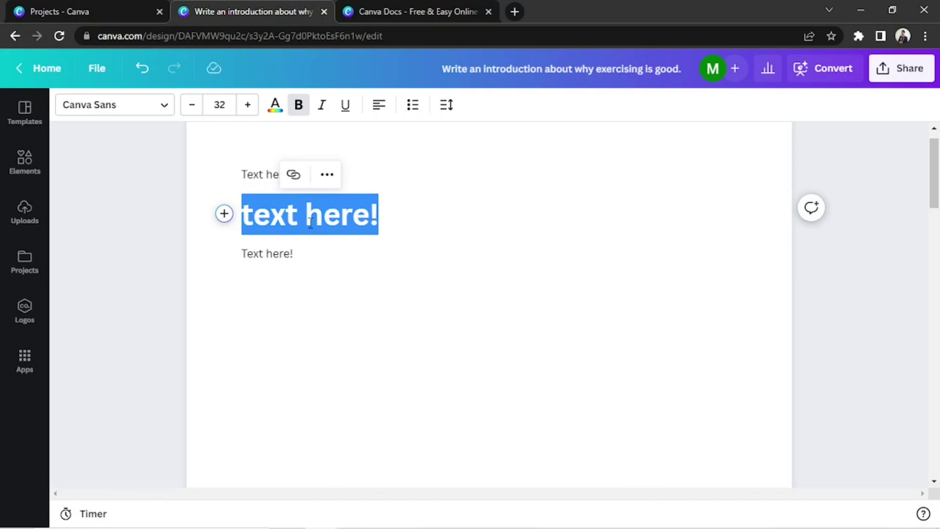
pyautogui.moveTo(323, 225); pyautogui.dragTo(360, 143)
pyautogui.click(388, 321)
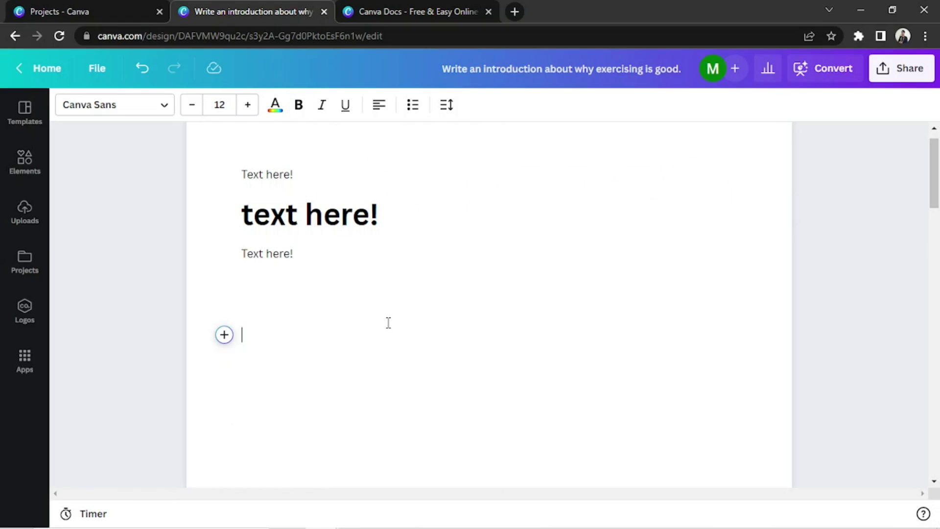
pyautogui.moveTo(388, 323); pyautogui.dragTo(237, 172)
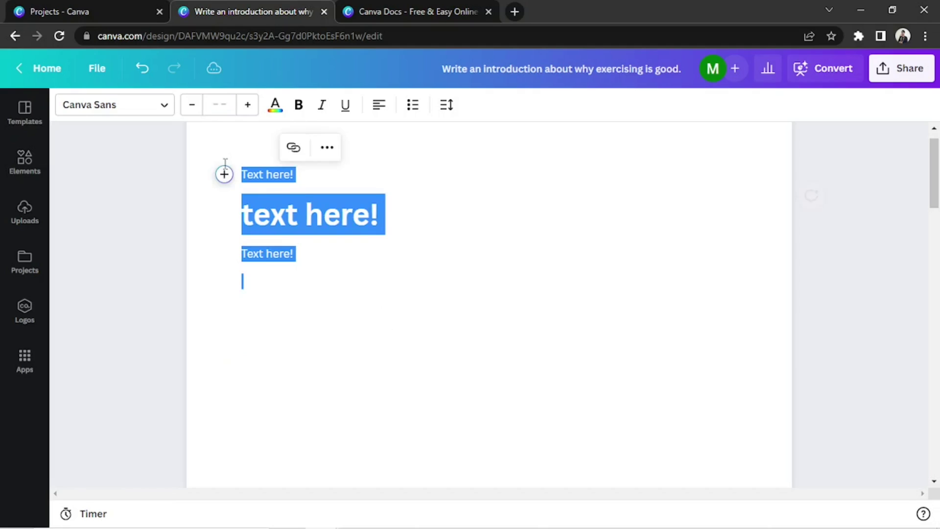
pyautogui.press('BackSpace')
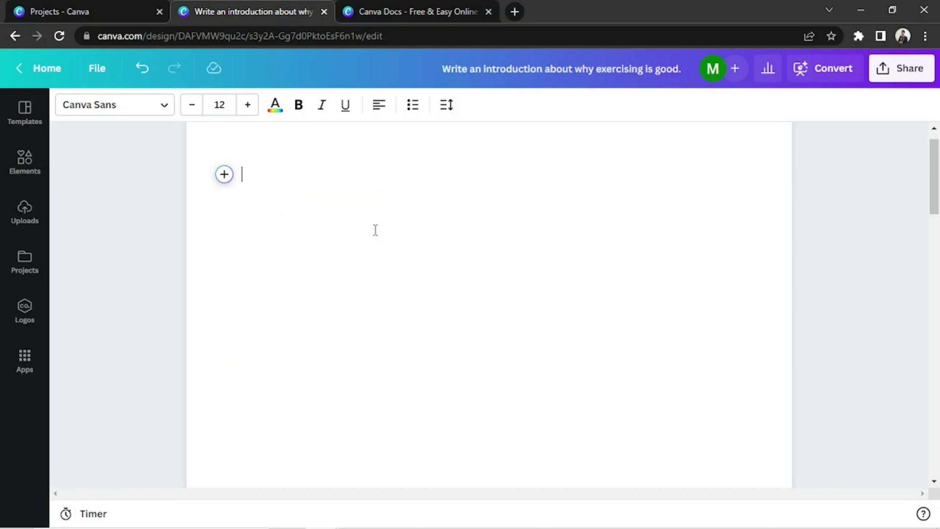
# Search the Templates library for 'header' and browse the results
pyautogui.click(23, 119)
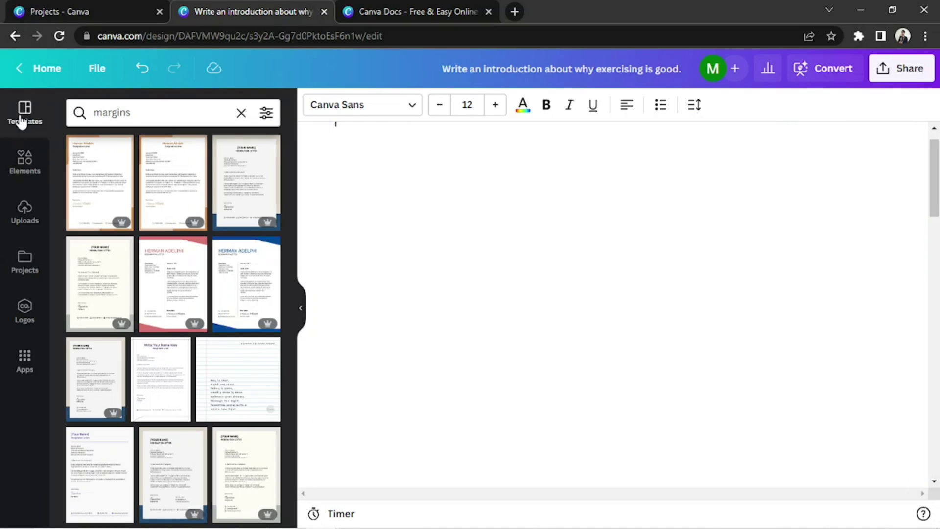
pyautogui.click(240, 114)
pyautogui.write('header')
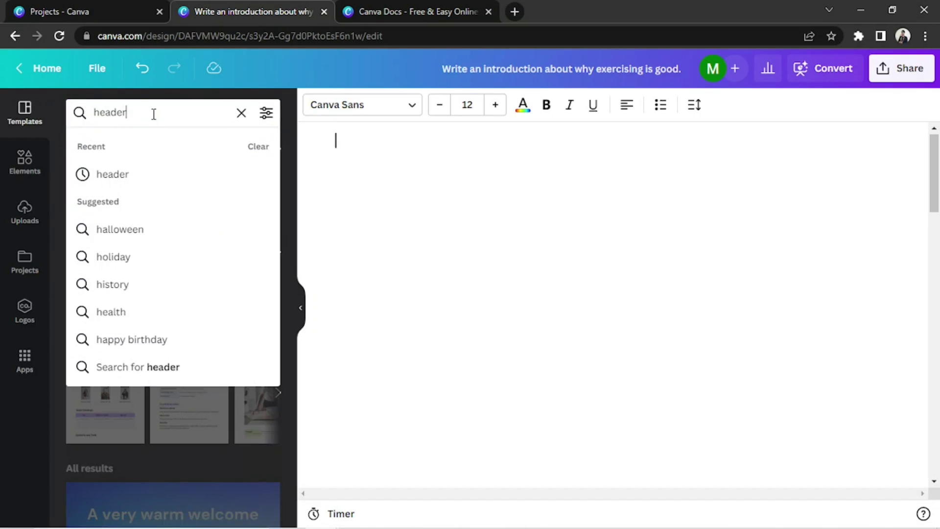
pyautogui.press('Return')
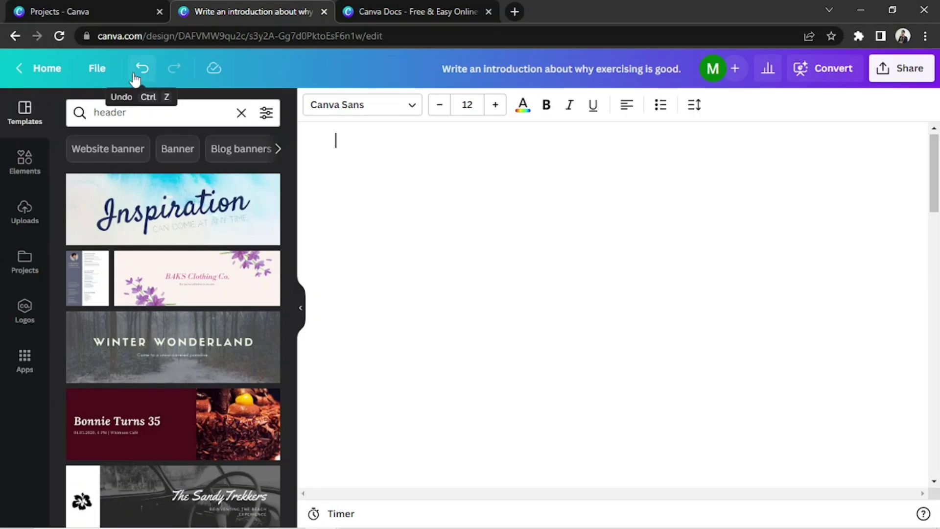
pyautogui.scroll(-10, 117, 183)
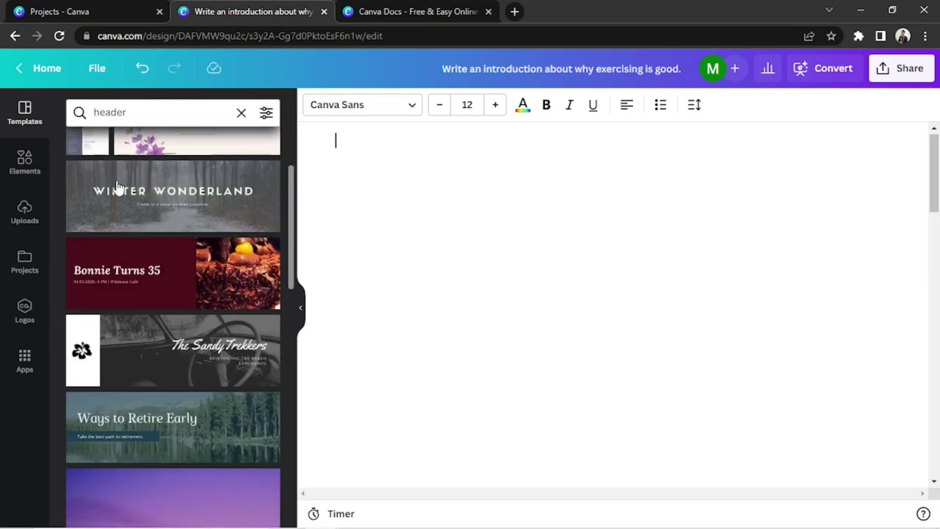
pyautogui.scroll(10, 117, 189)
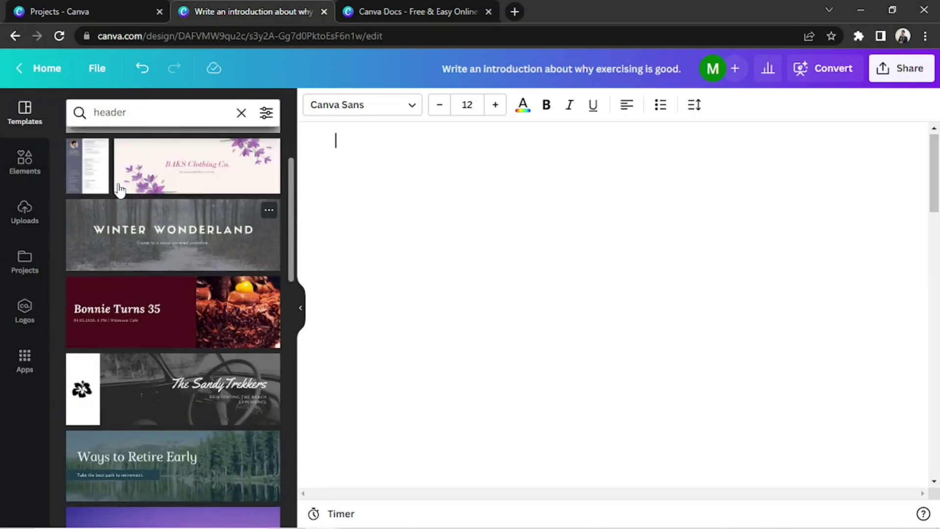
pyautogui.scroll(-4, 190, 297)
pyautogui.scroll(-3, 190, 296)
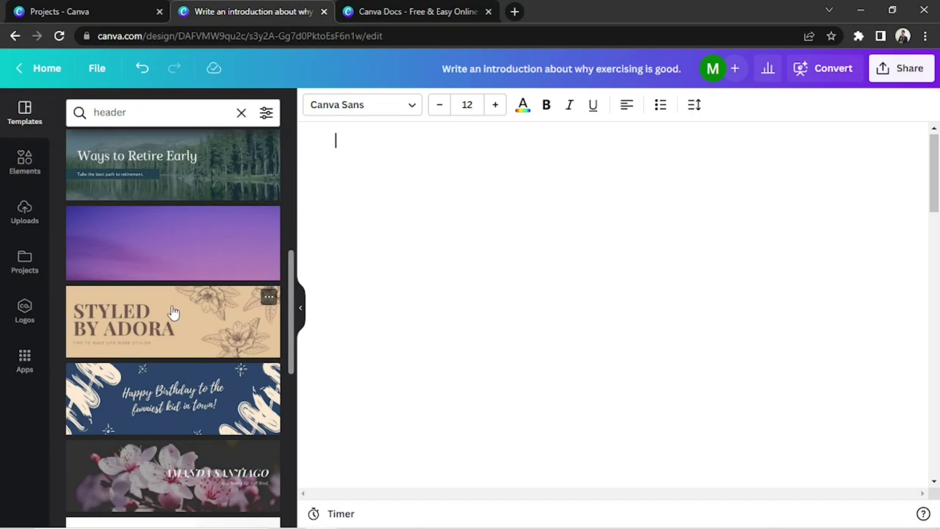
# Insert the tan Styled by Adora floral banner and position it at the top of the page
pyautogui.click(174, 312)
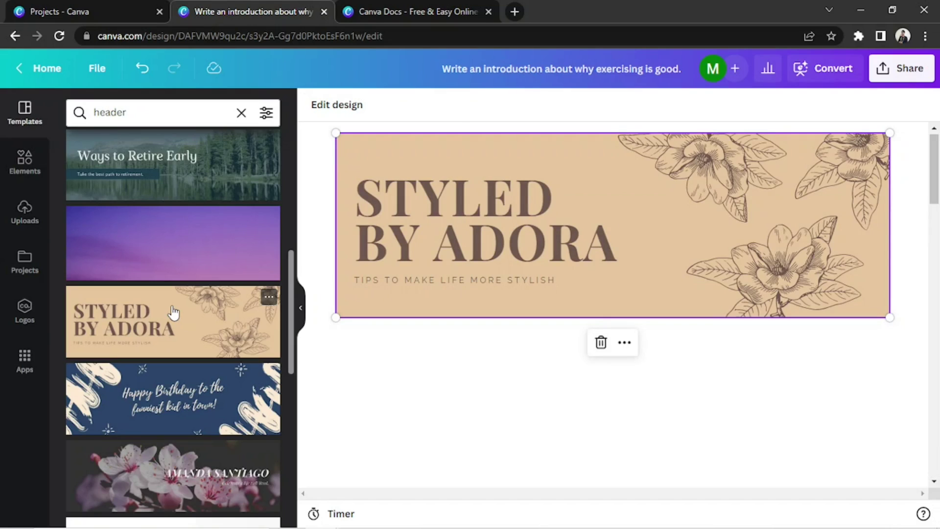
pyautogui.moveTo(441, 304); pyautogui.dragTo(457, 403)
pyautogui.moveTo(496, 358); pyautogui.dragTo(478, 177)
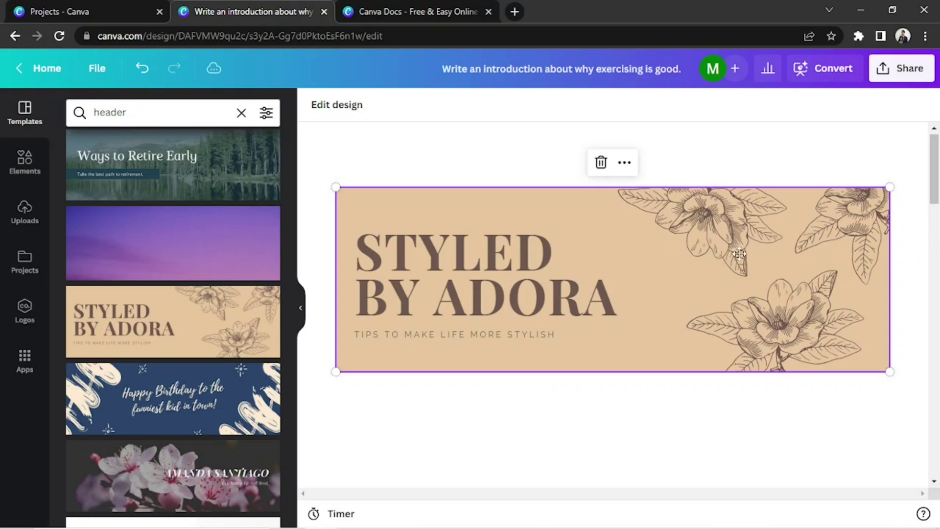
pyautogui.click(297, 309)
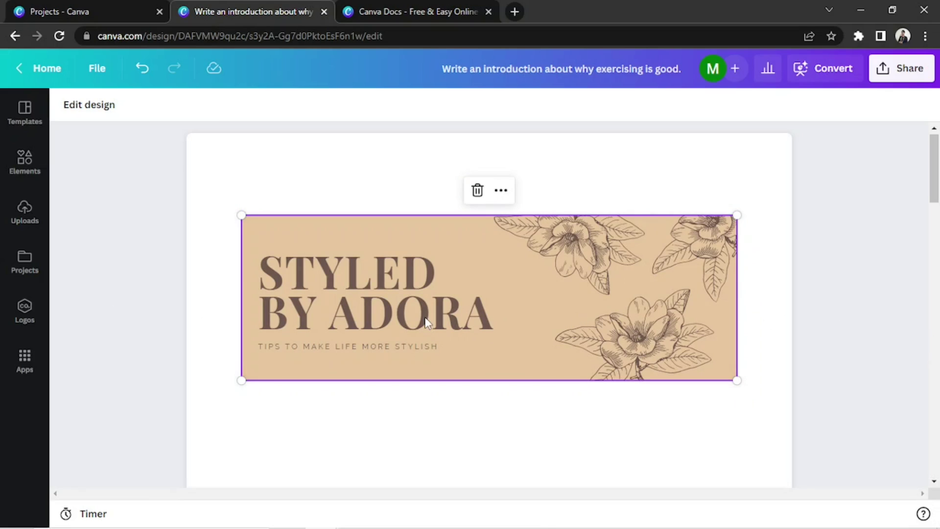
# Open the banner in the design editor and rearrange its flowers and text
pyautogui.click(85, 106)
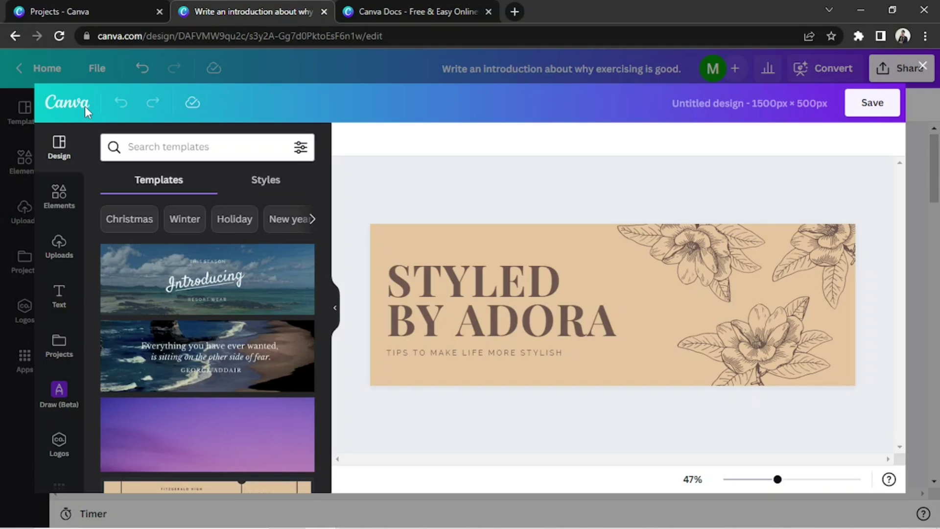
pyautogui.moveTo(439, 293); pyautogui.dragTo(665, 301)
pyautogui.moveTo(752, 320); pyautogui.dragTo(548, 308)
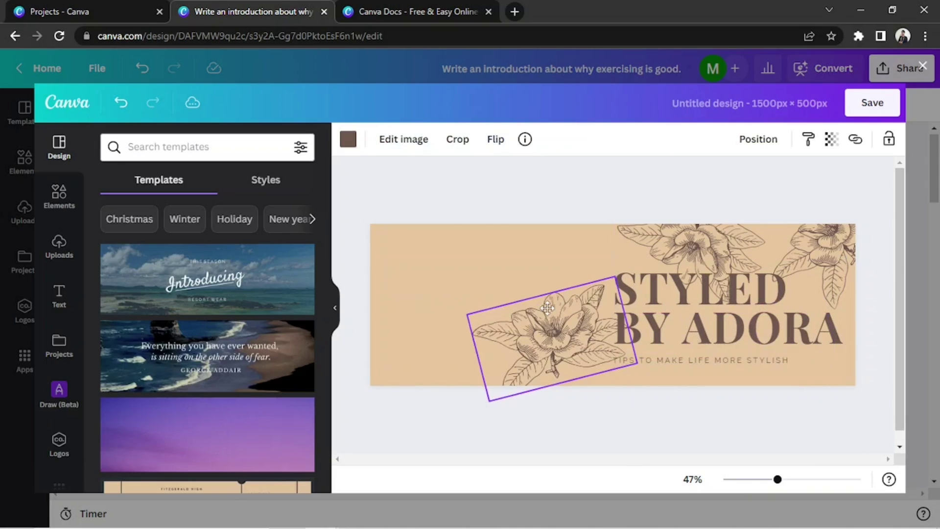
pyautogui.moveTo(693, 249); pyautogui.dragTo(493, 210)
pyautogui.moveTo(673, 320)
pyautogui.mouseDown()
pyautogui.moveTo(489, 309)
pyautogui.moveTo(664, 315)
pyautogui.moveTo(697, 327)
pyautogui.moveTo(622, 338)
pyautogui.moveTo(688, 315)
pyautogui.mouseUp()
pyautogui.moveTo(553, 340); pyautogui.dragTo(442, 366)
# Delete the top-centre flower and the STYLED BY ADORA text, leaving corner flowers
pyautogui.moveTo(827, 255); pyautogui.dragTo(824, 259)
pyautogui.click(506, 236)
pyautogui.press('Delete')
pyautogui.moveTo(432, 376); pyautogui.dragTo(417, 372)
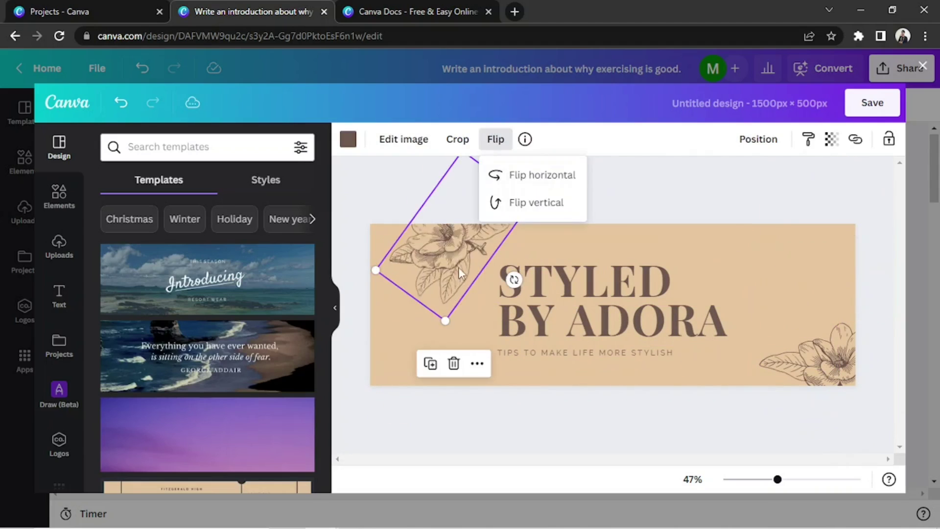
pyautogui.click(612, 293)
pyautogui.press('Delete')
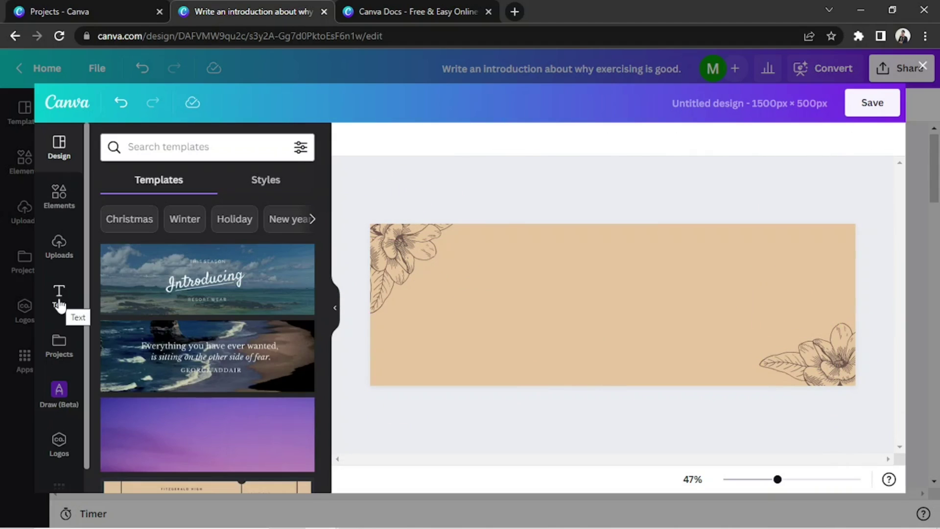
# Add a 'Headers and Footers' text box, enlarged and centred on the banner
pyautogui.click(59, 306)
pyautogui.click(207, 185)
pyautogui.write('Headers and Footers')
pyautogui.moveTo(577, 300); pyautogui.dragTo(329, 273)
pyautogui.moveTo(504, 304); pyautogui.dragTo(630, 319)
# Set the heading in the Malibu calligraphy font and resize it onto the banner
pyautogui.click(397, 139)
pyautogui.click(226, 143)
pyautogui.write('calligr')
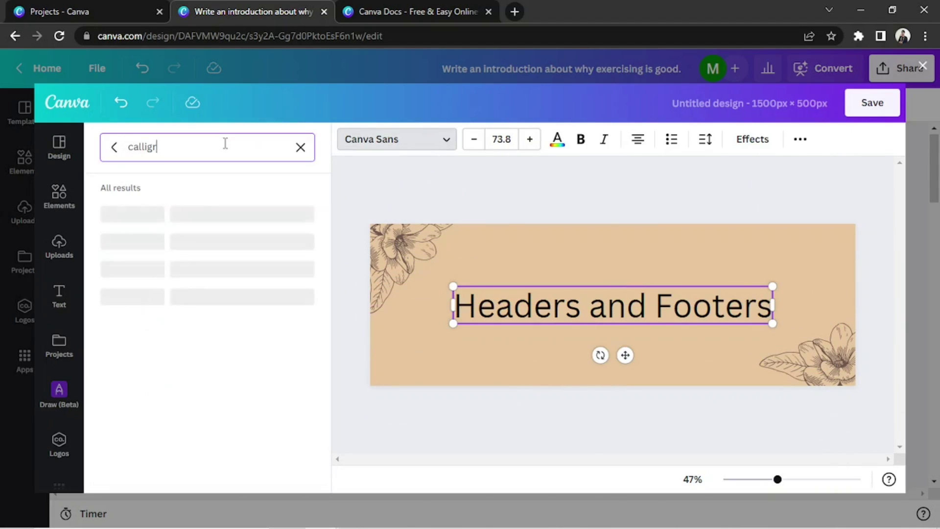
pyautogui.write('aphy')
pyautogui.click(187, 246)
pyautogui.click(175, 215)
pyautogui.click(181, 297)
pyautogui.click(188, 269)
pyautogui.click(190, 244)
pyautogui.moveTo(445, 287); pyautogui.dragTo(336, 274)
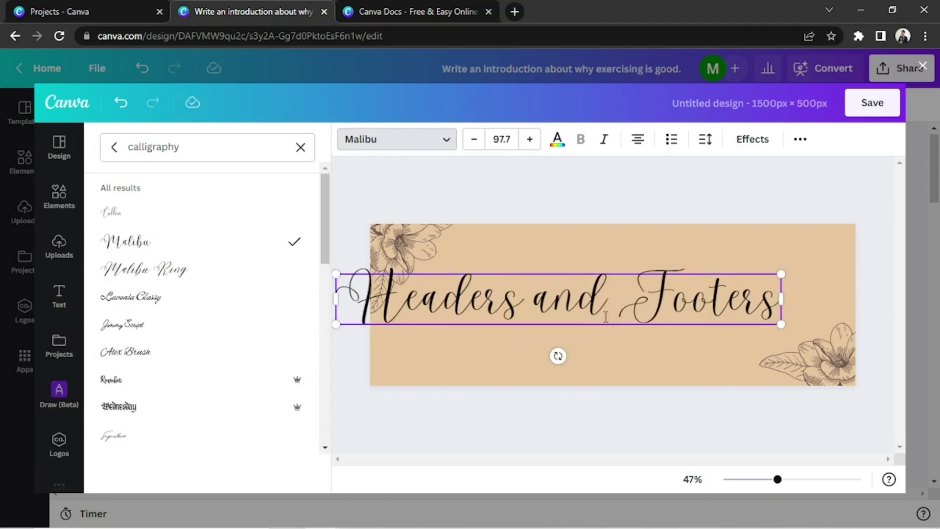
pyautogui.moveTo(605, 317); pyautogui.dragTo(660, 322)
pyautogui.click(539, 249)
# Make the banner background dusty pink #E8C5C5 and save the design into the doc
pyautogui.click(348, 139)
pyautogui.click(115, 211)
pyautogui.click(150, 245)
pyautogui.moveTo(133, 329); pyautogui.dragTo(292, 329)
pyautogui.moveTo(153, 246); pyautogui.dragTo(140, 248)
pyautogui.moveTo(248, 358); pyautogui.dragTo(163, 350)
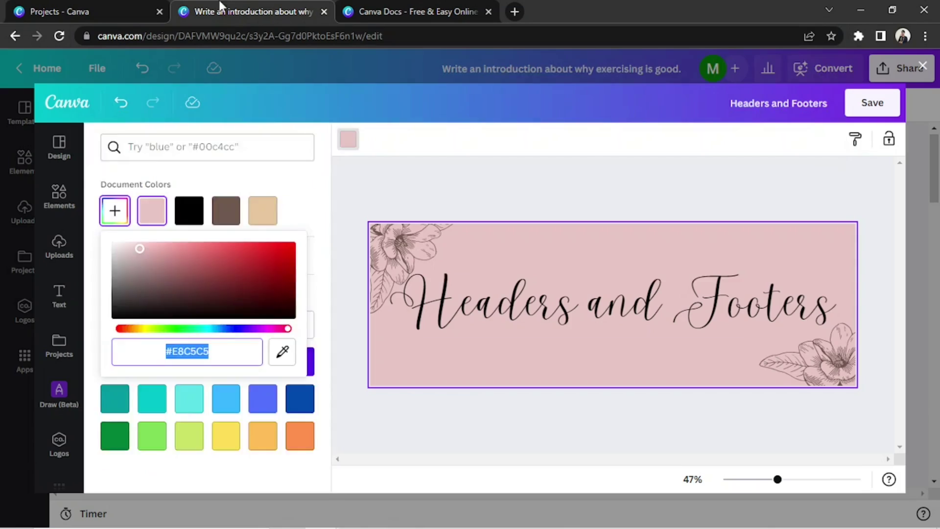
pyautogui.click(818, 261)
pyautogui.click(852, 108)
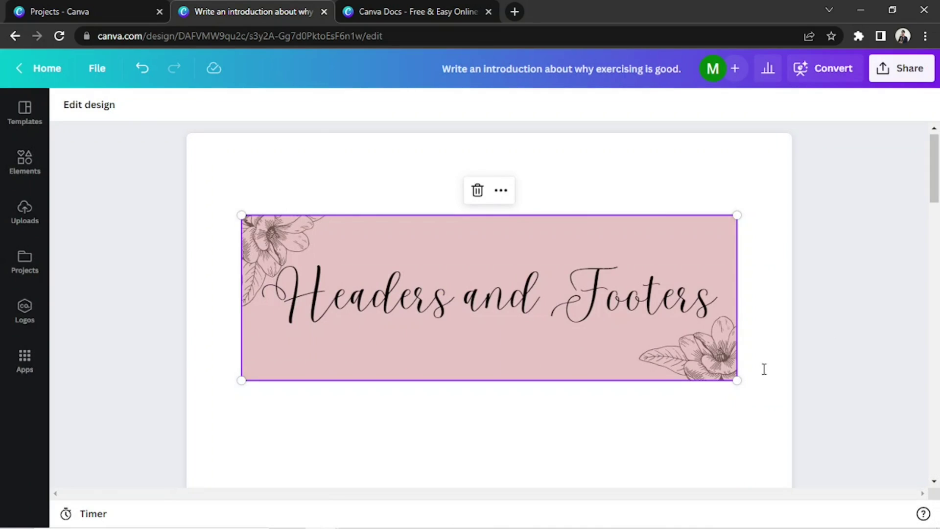
# Search the Templates library for 'footer' templates below the pink header
pyautogui.click(743, 419)
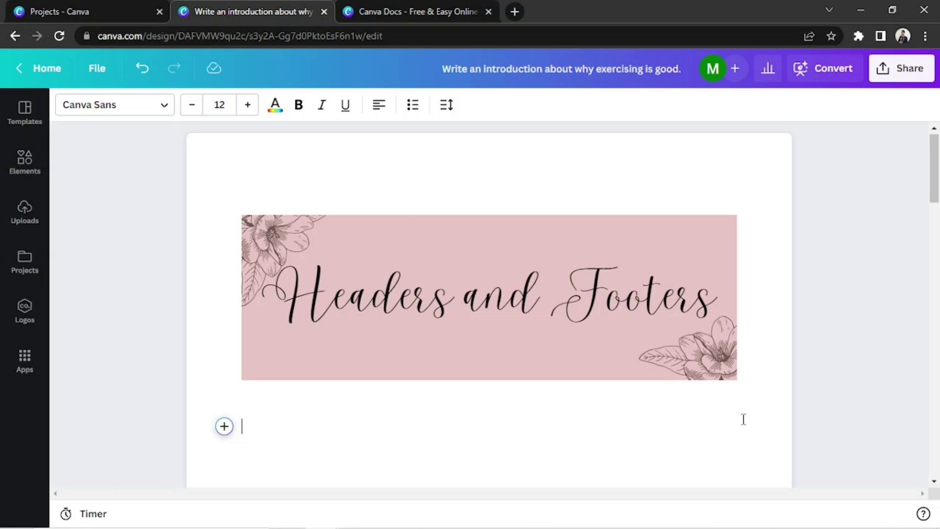
pyautogui.click(26, 121)
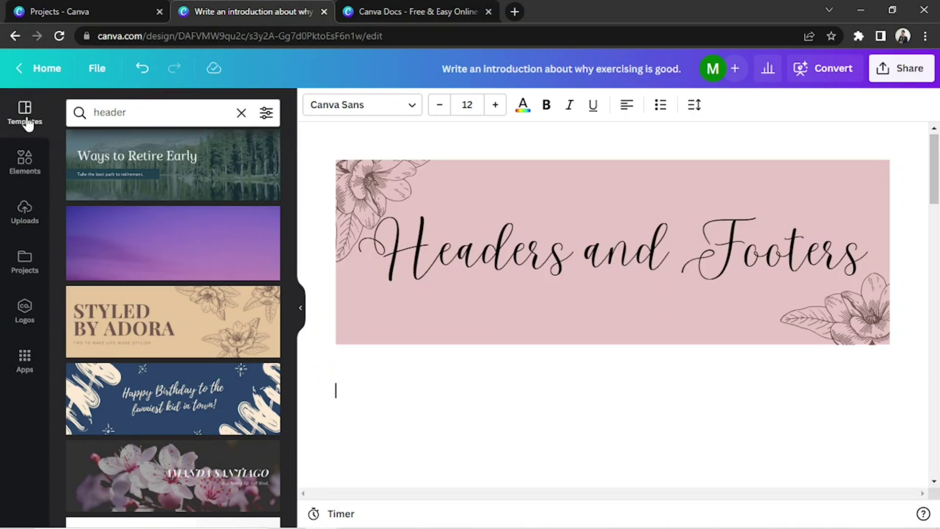
pyautogui.doubleClick(128, 111)
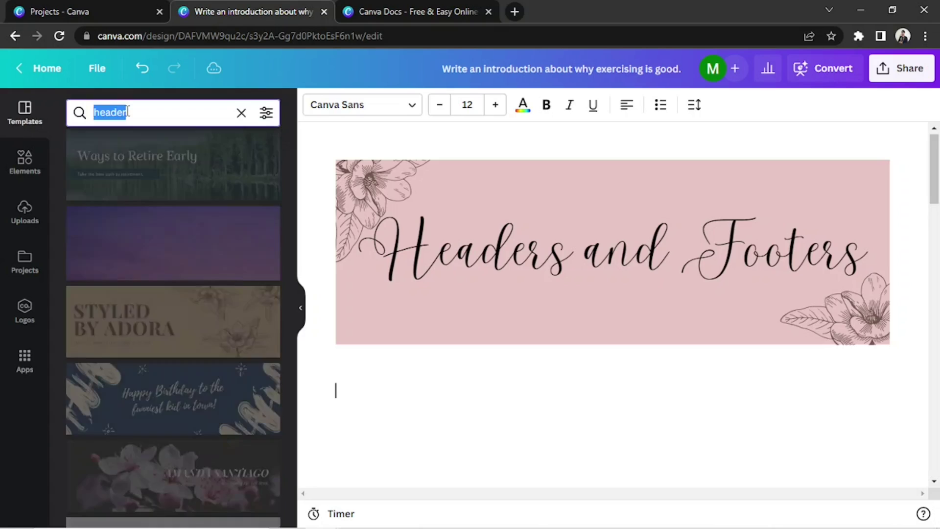
pyautogui.write('footer')
pyautogui.press('Return')
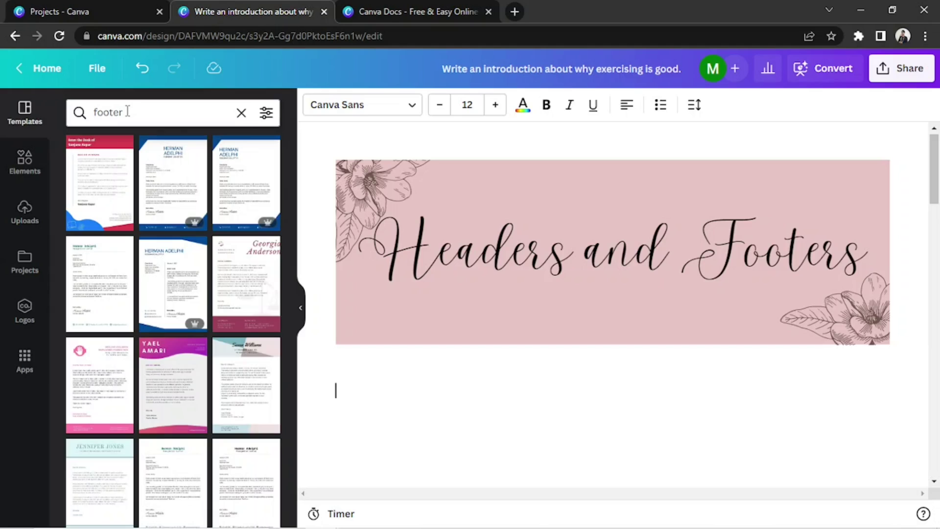
pyautogui.scroll(-5, 171, 318)
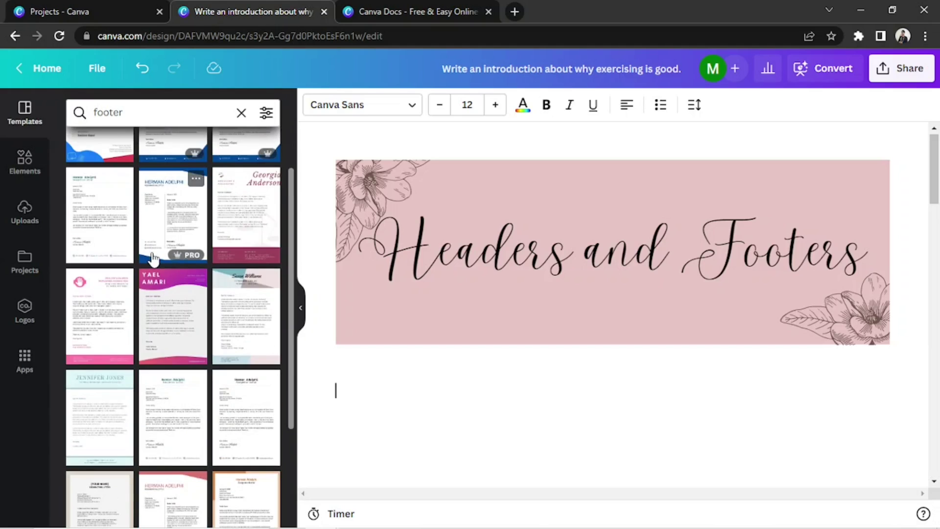
pyautogui.scroll(5, 200, 333)
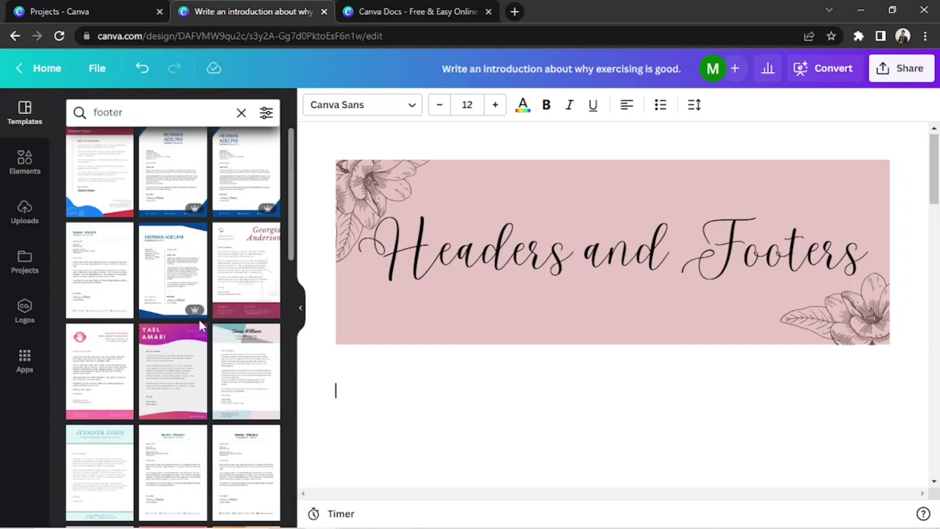
# Insert the maroon letterhead template and open it in the full design editor
pyautogui.click(253, 316)
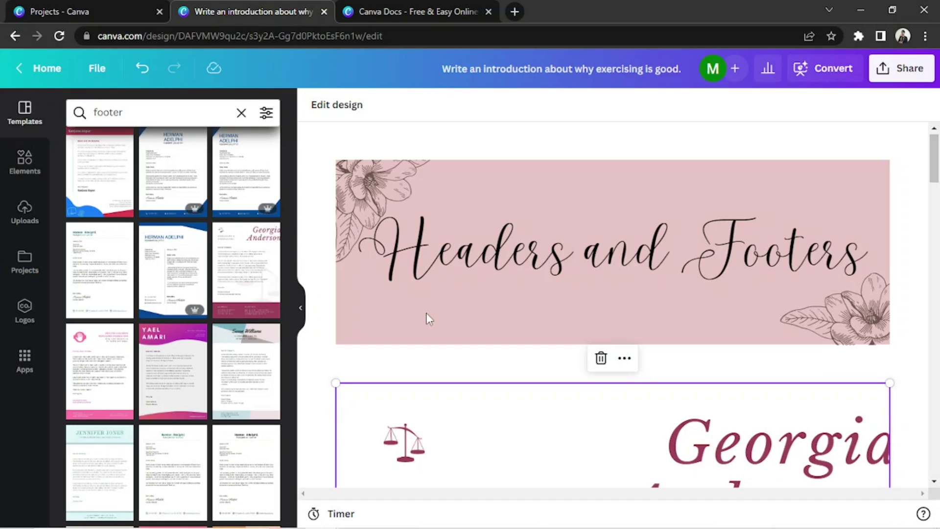
pyautogui.scroll(-7, 426, 312)
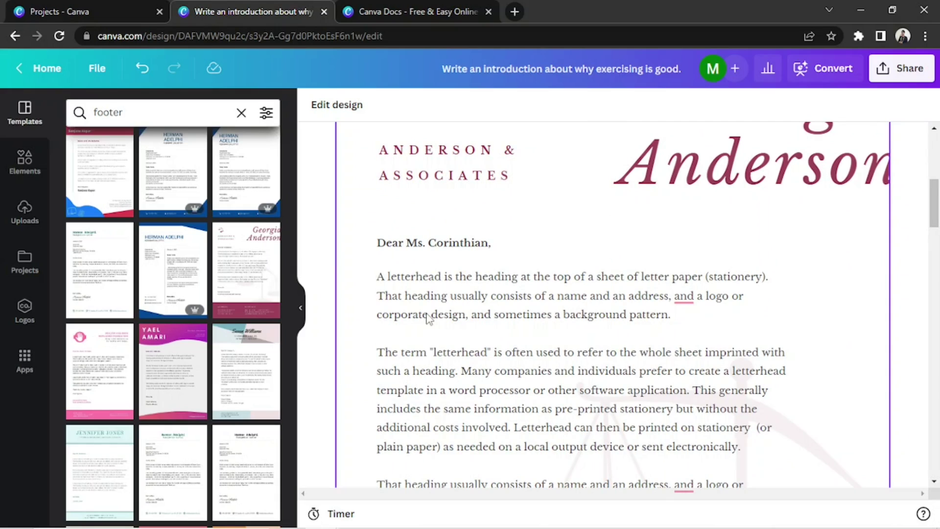
pyautogui.scroll(-2, 428, 318)
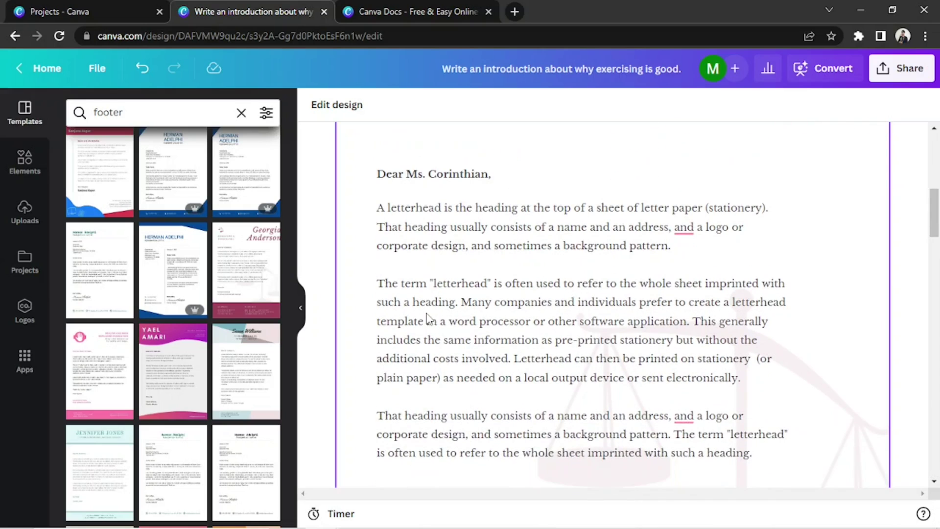
pyautogui.click(325, 109)
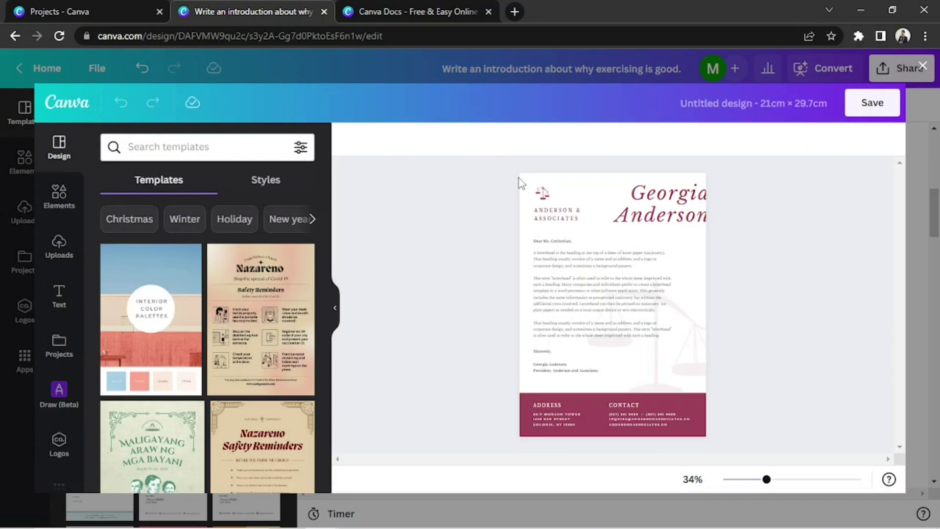
# Remove the letterhead's logo and name heading and paste sample text over its body
pyautogui.click(642, 208)
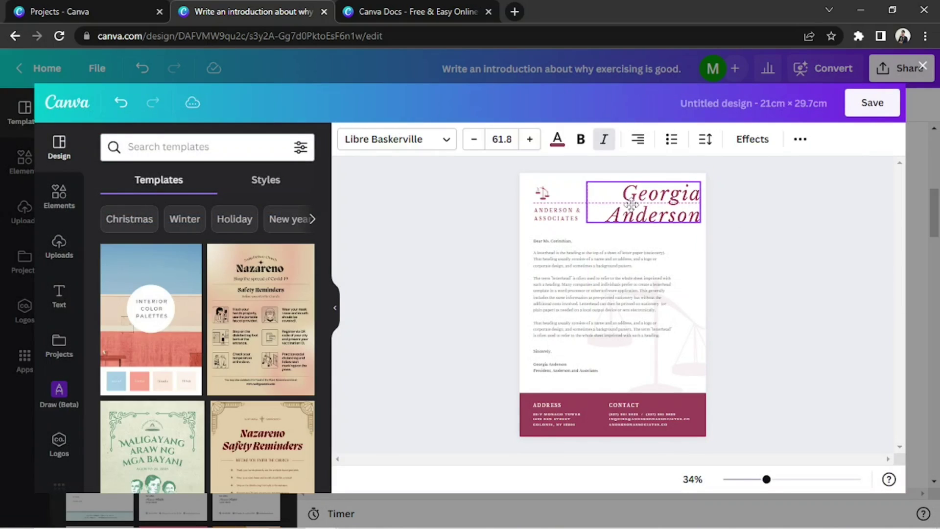
pyautogui.click(480, 211)
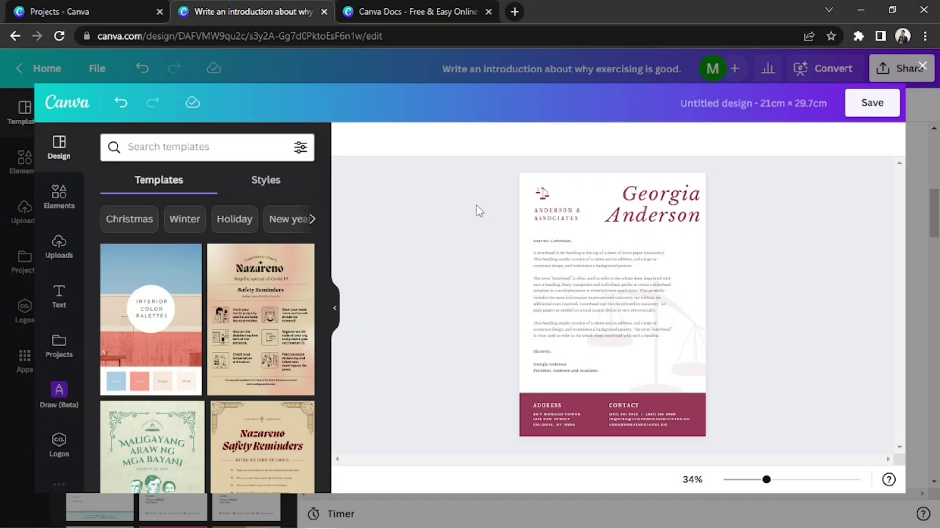
pyautogui.moveTo(479, 211); pyautogui.dragTo(680, 224)
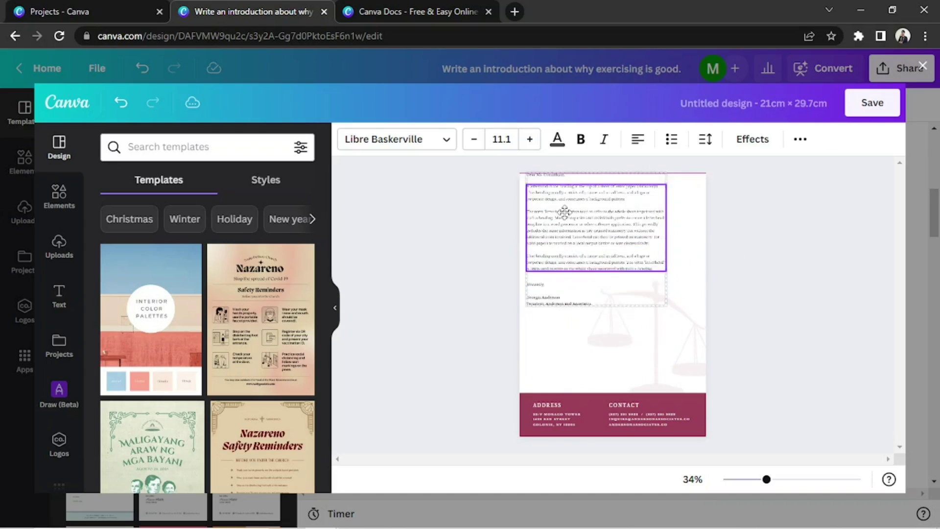
pyautogui.doubleClick(629, 328)
pyautogui.hotkey('ctrl', 'v')
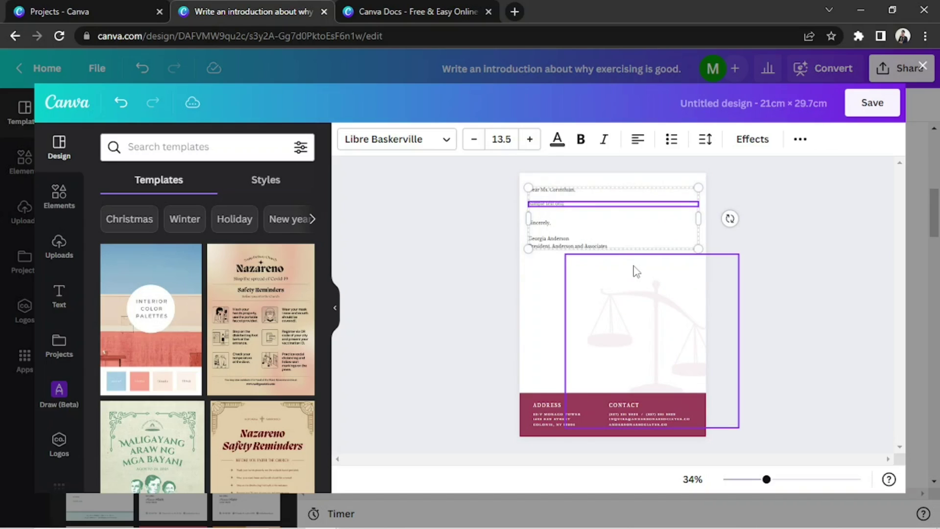
pyautogui.write('Sample text only. Sample text only. Sample text only. Sample text only. Sample text only. Sample text only. Sample text only. Sample text only. Sample text only. Sample text only. Sample text only. Sample text only. Sample text only. Sample text only. Sample text only. Sample text only. Sample text only. Sample text only. Sample text only. Sample text only. Sample text only. Sample text only. Sample text only. Sample text only.')
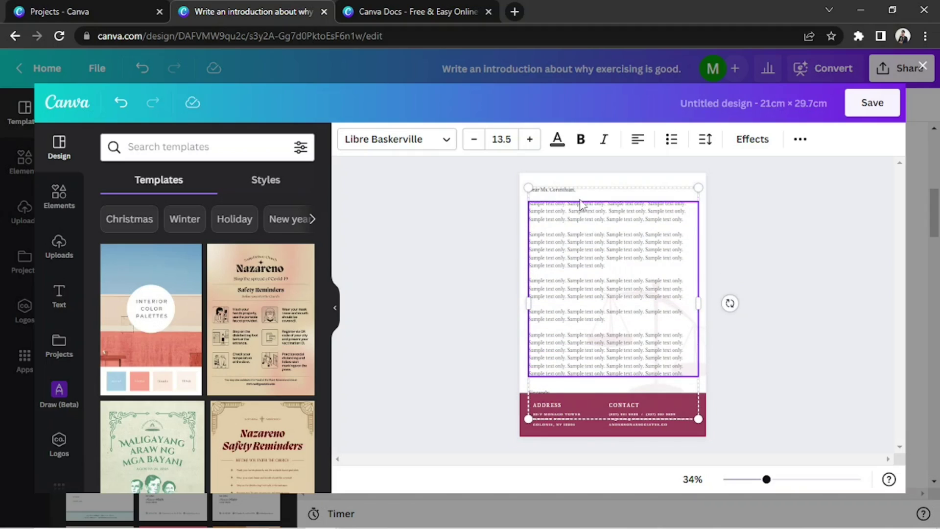
# Delete the greeting and signature lines and shift the body text down
pyautogui.click(561, 190)
pyautogui.press('Delete')
pyautogui.click(539, 399)
pyautogui.press('Delete')
pyautogui.moveTo(608, 320)
pyautogui.mouseDown()
pyautogui.moveTo(609, 330)
pyautogui.moveTo(652, 323)
pyautogui.mouseUp()
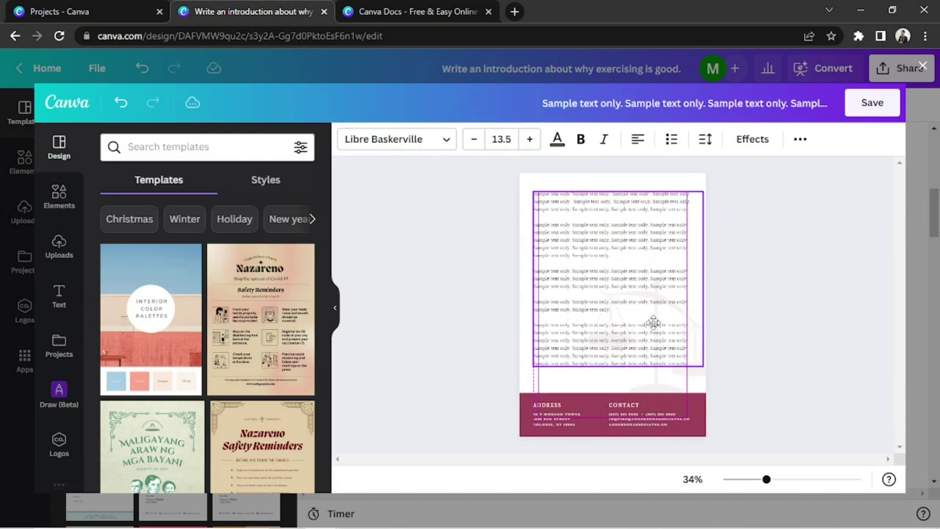
pyautogui.click(808, 380)
pyautogui.scroll(3, 770, 386)
pyautogui.scroll(-3, 770, 386)
# Clear the footer's address and contact text and undo a stray text box
pyautogui.click(669, 406)
pyautogui.press('Delete')
pyautogui.click(533, 407)
pyautogui.press('Delete')
pyautogui.click(58, 296)
pyautogui.click(201, 190)
pyautogui.click(601, 400)
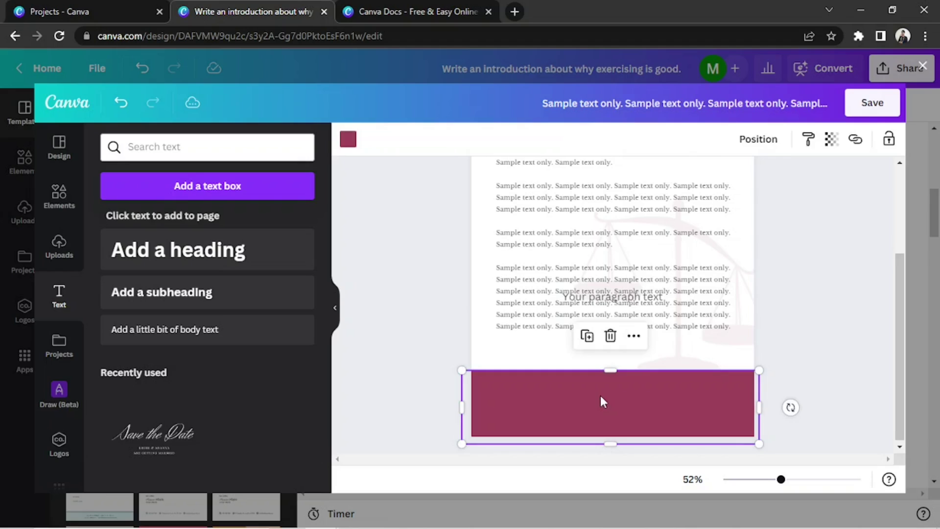
pyautogui.doubleClick(612, 297)
pyautogui.click(600, 401)
pyautogui.hotkey('ctrl', 'z')
# Add a white Malibu 'Footer' heading centred across the maroon band
pyautogui.click(198, 191)
pyautogui.moveTo(587, 401); pyautogui.dragTo(580, 381)
pyautogui.click(557, 139)
pyautogui.click(167, 210)
pyautogui.click(397, 139)
pyautogui.click(142, 269)
pyautogui.moveTo(705, 406); pyautogui.dragTo(684, 409)
pyautogui.click(416, 338)
# Add a white 12 pt 'Instagram' label and duplicate it to the band's right side
pyautogui.click(266, 301)
pyautogui.write('Instagram')
pyautogui.click(501, 139)
pyautogui.write('12')
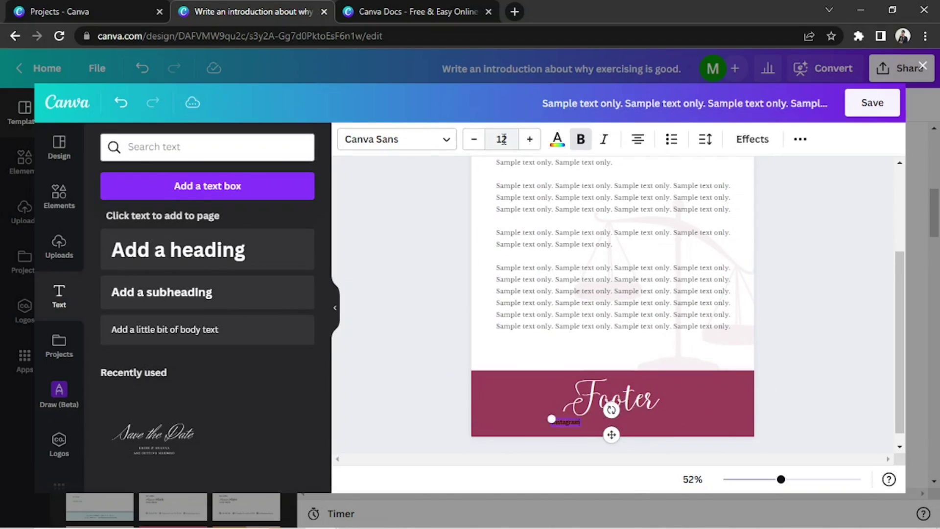
pyautogui.click(557, 139)
pyautogui.click(262, 210)
pyautogui.moveTo(527, 432); pyautogui.dragTo(733, 429)
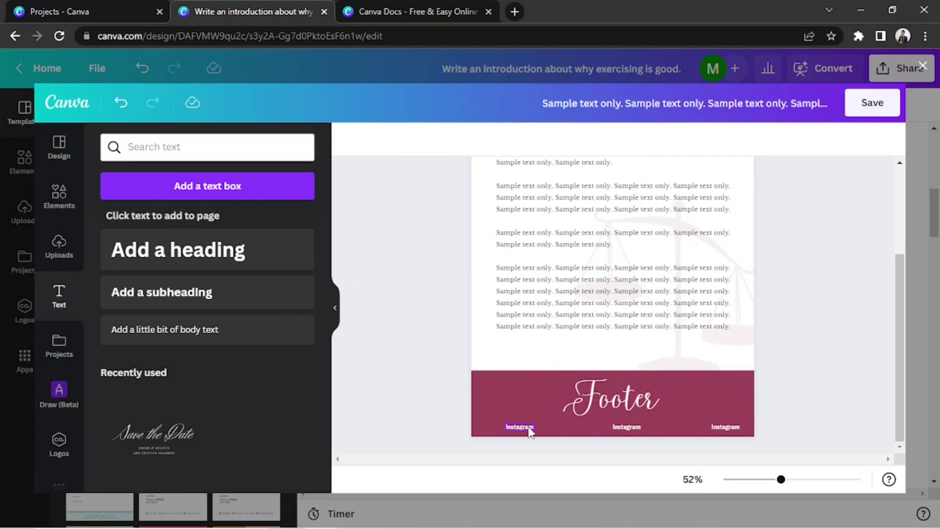
# Search the Elements library for 'instagram' icons
pyautogui.click(58, 195)
pyautogui.click(147, 148)
pyautogui.write('instagram')
pyautogui.press('Return')
# Recolour the footer band pink and the Footer text and labels dark grey
pyautogui.click(507, 375)
pyautogui.click(349, 139)
pyautogui.click(226, 210)
pyautogui.click(610, 398)
pyautogui.click(152, 210)
pyautogui.click(725, 426)
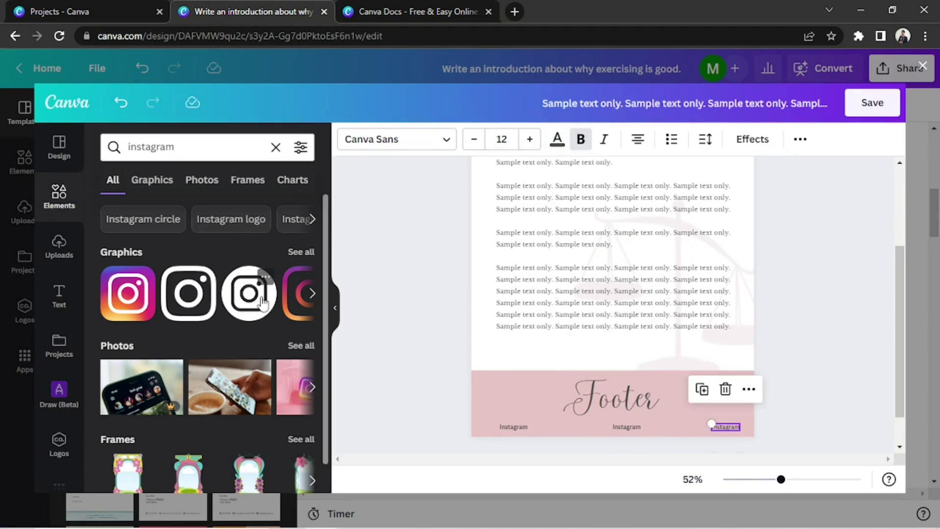
# Place a dark grey Instagram icon beside its label
pyautogui.click(251, 293)
pyautogui.moveTo(337, 205); pyautogui.dragTo(476, 352)
pyautogui.click(348, 139)
pyautogui.click(190, 211)
# Add a YouTube icon, align the Instagram icon, and save the footer design
pyautogui.tripleClick(147, 146)
pyautogui.write('youtube')
pyautogui.click(152, 219)
pyautogui.moveTo(126, 294); pyautogui.dragTo(417, 351)
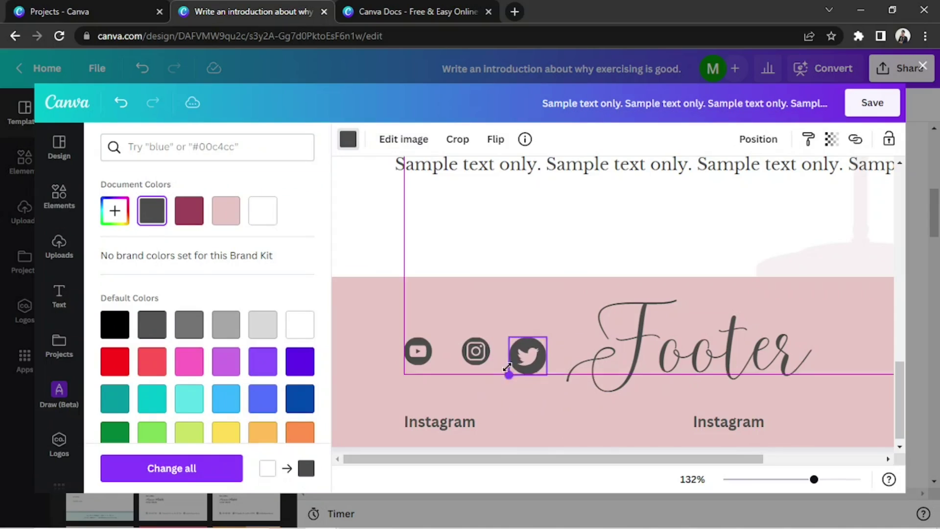
pyautogui.moveTo(476, 350); pyautogui.dragTo(380, 419)
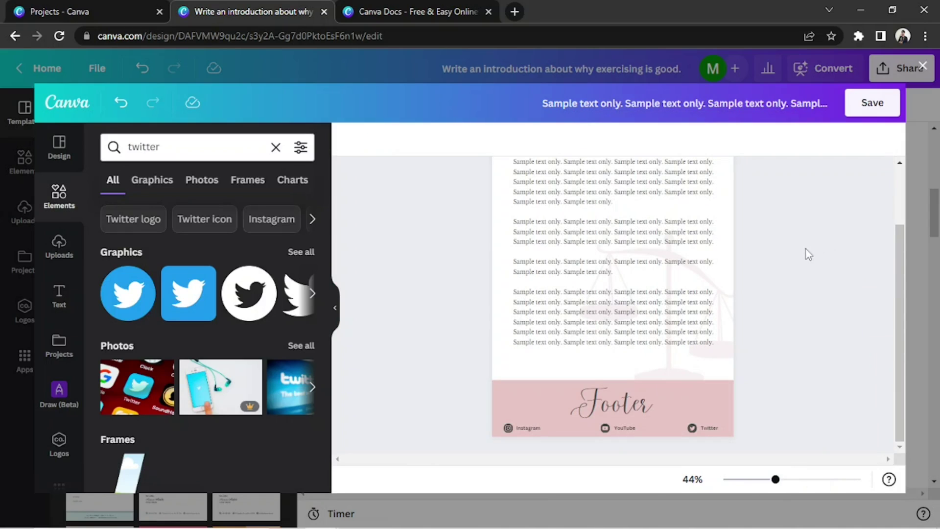
pyautogui.click(868, 102)
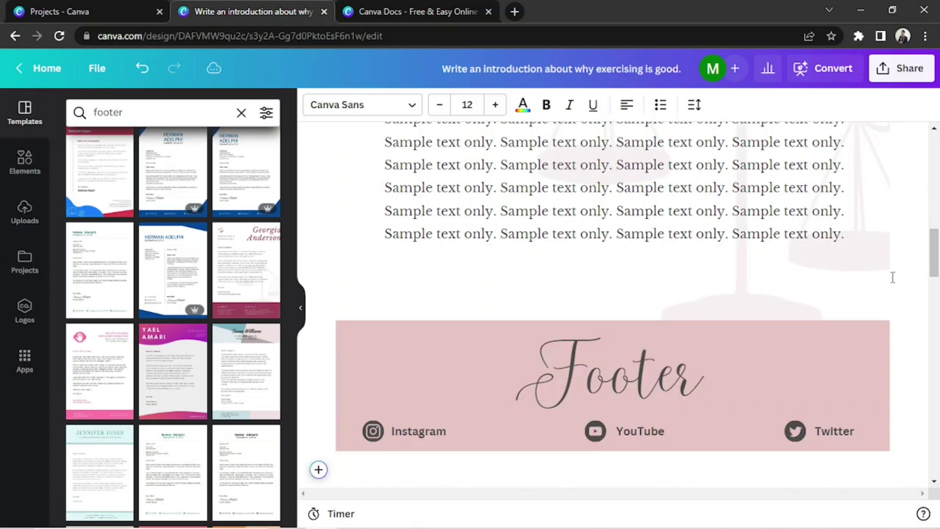
# Hide the template search panel and scroll down through the sample text to the pink Footer band
pyautogui.scroll(-5, 291, 310)
pyautogui.click(292, 310)
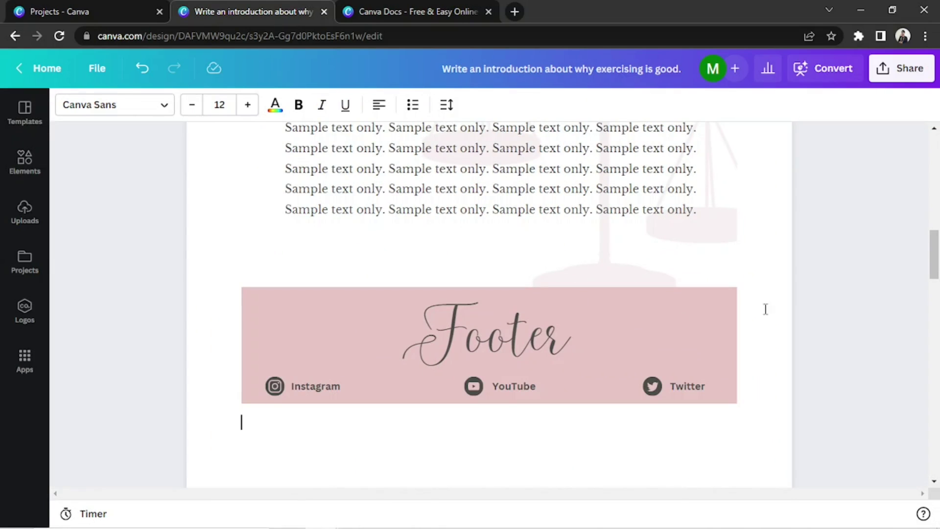
pyautogui.moveTo(936, 230); pyautogui.dragTo(938, 135)
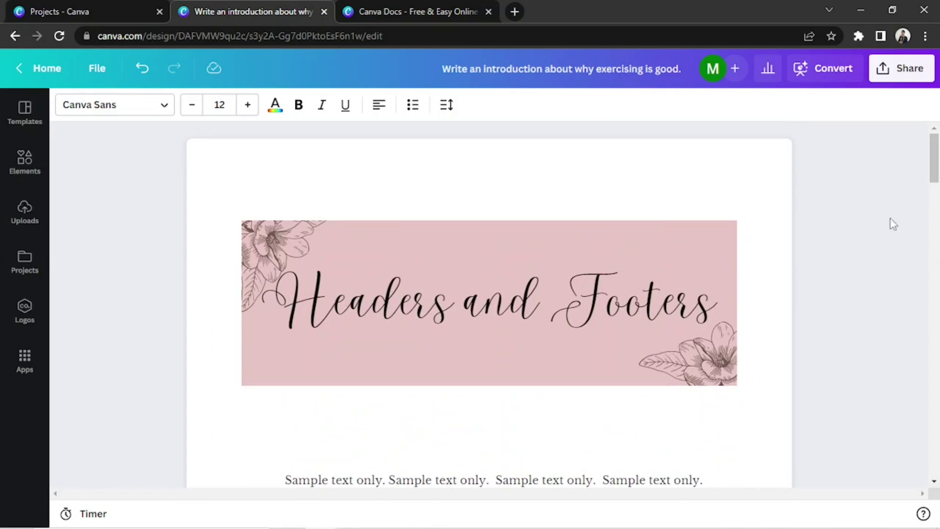
pyautogui.scroll(-12, 834, 348)
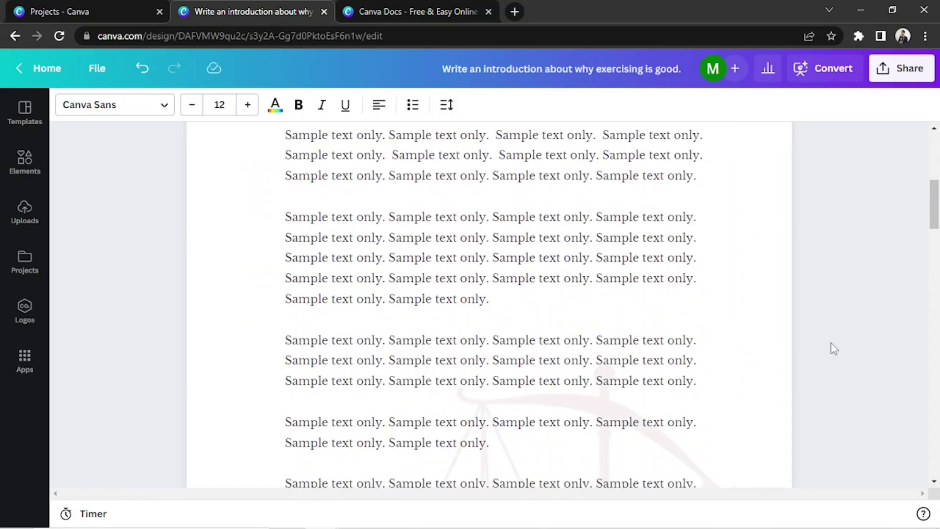
pyautogui.scroll(-2, 833, 349)
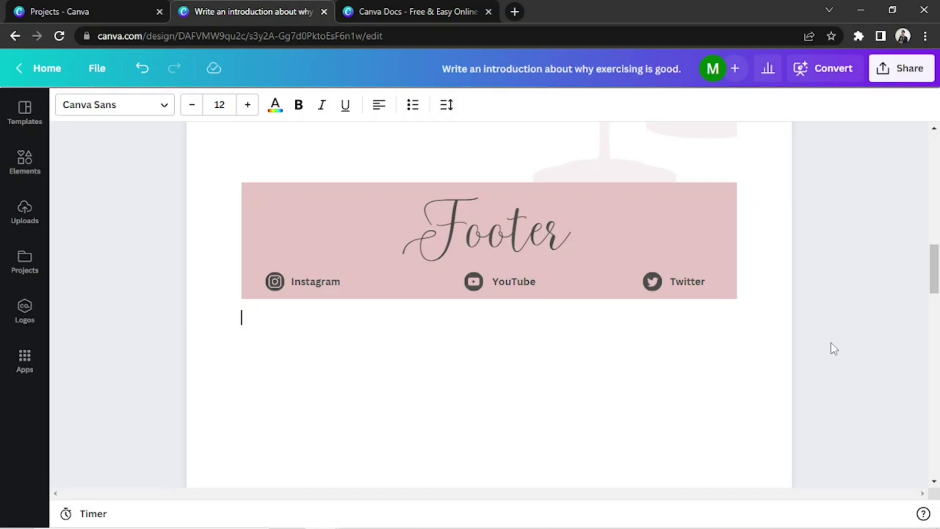
# Insert a design block below the footer with #E8C5C5 background and a centred Malibu 'Footer' heading
pyautogui.press('/')
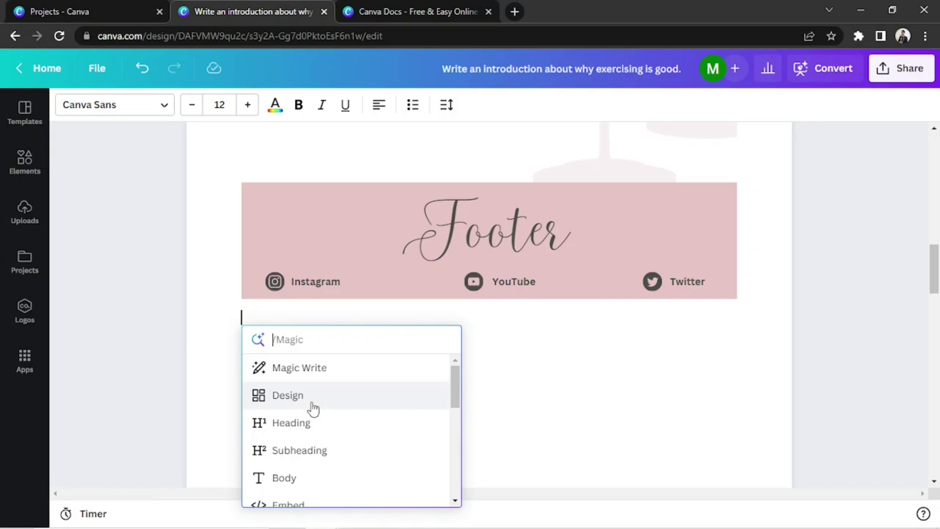
pyautogui.click(313, 408)
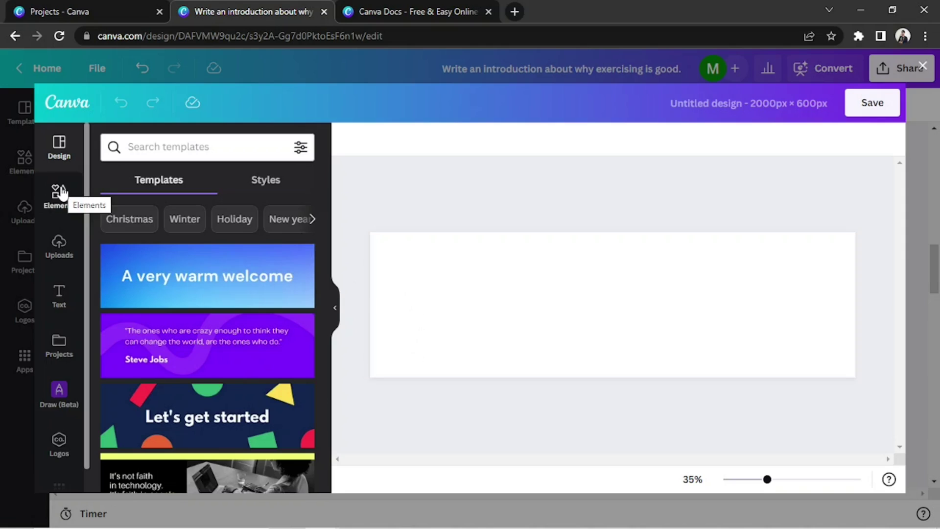
pyautogui.click(347, 139)
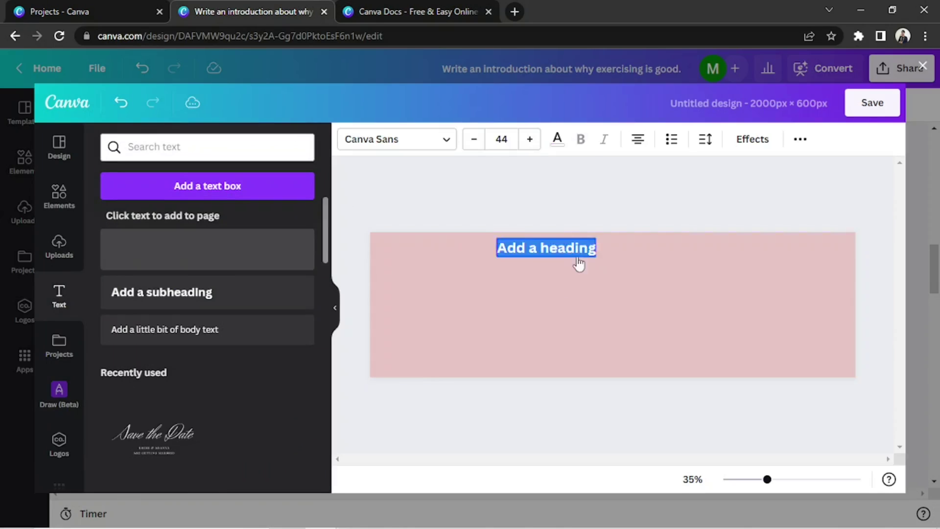
pyautogui.write('Footer')
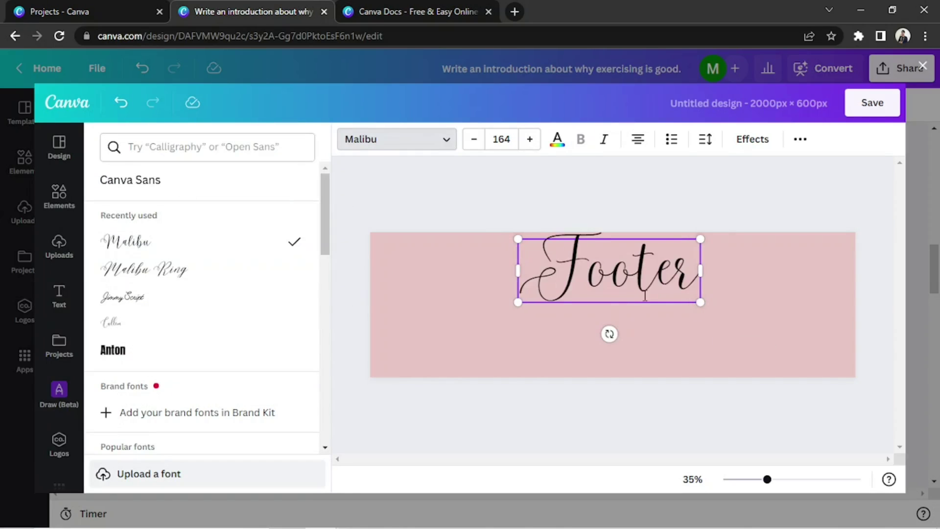
pyautogui.moveTo(634, 302); pyautogui.dragTo(638, 320)
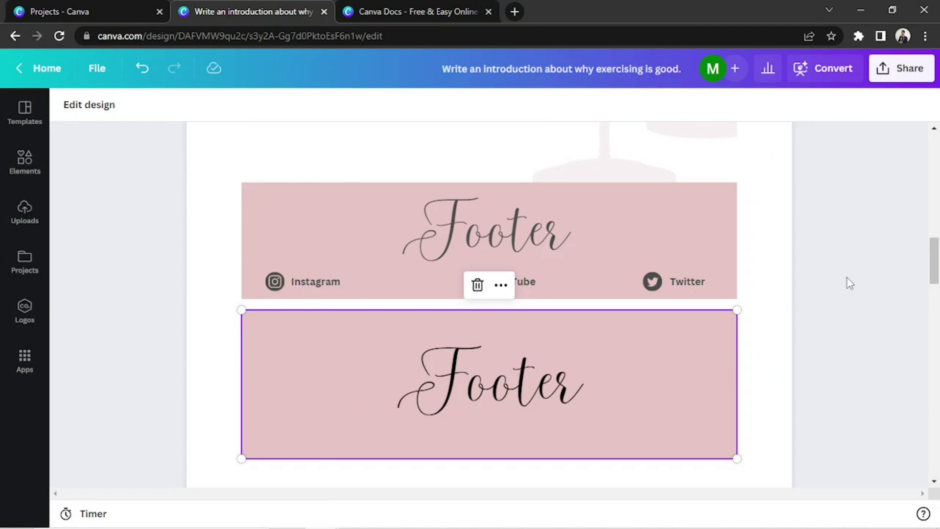
pyautogui.click(709, 269)
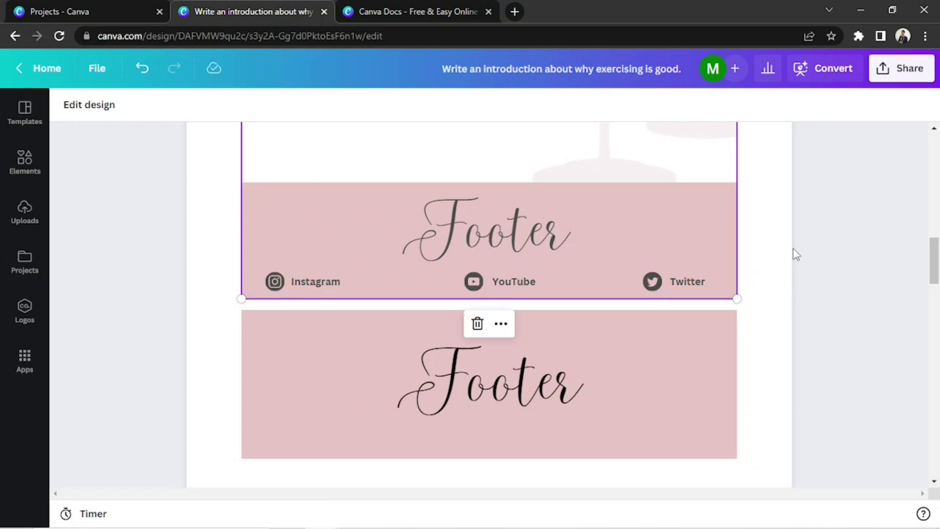
pyautogui.click(782, 392)
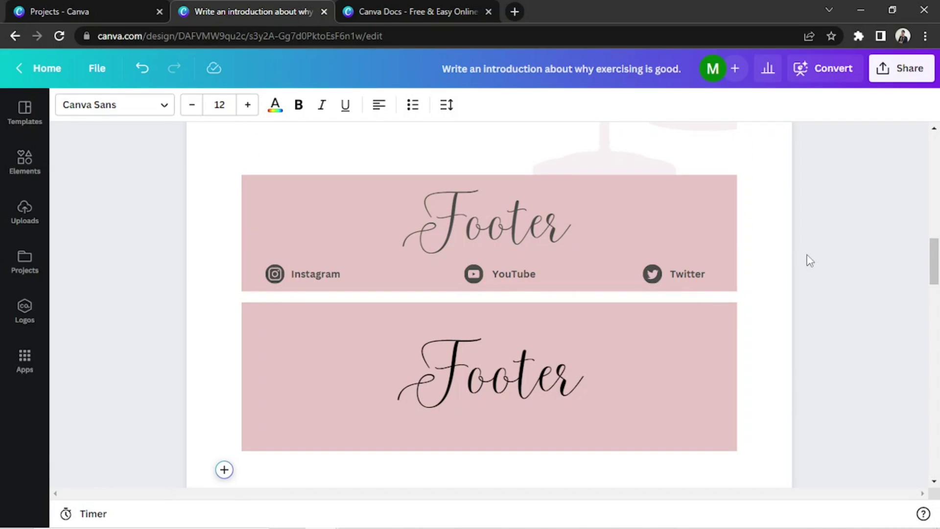
pyautogui.scroll(8, 807, 257)
pyautogui.scroll(6, 809, 259)
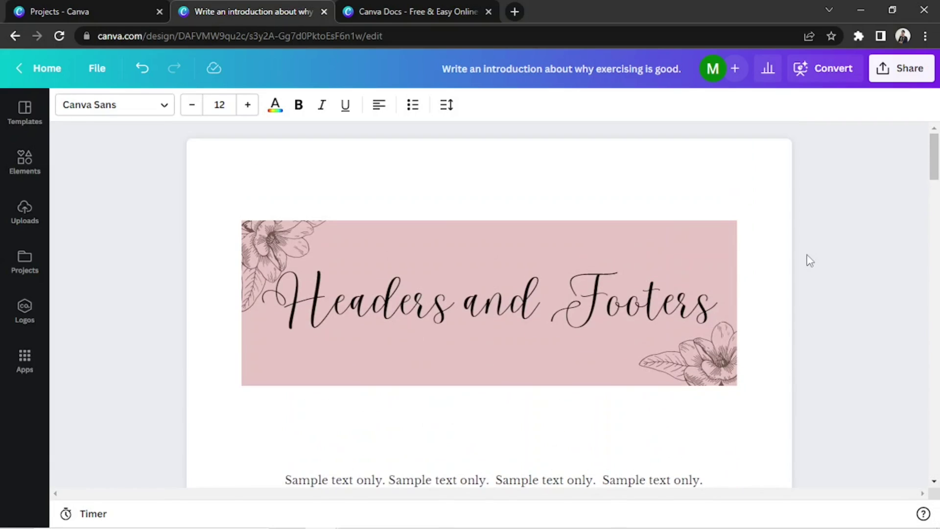
pyautogui.scroll(-7, 811, 261)
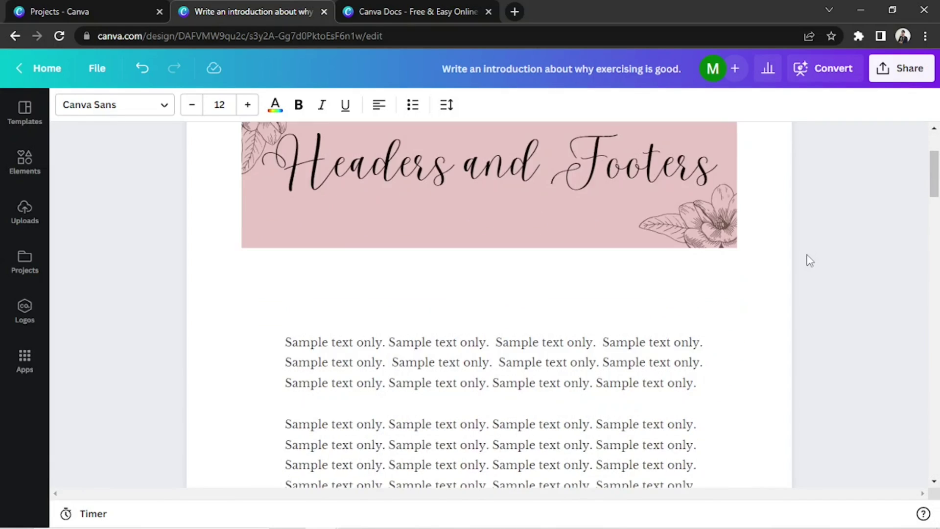